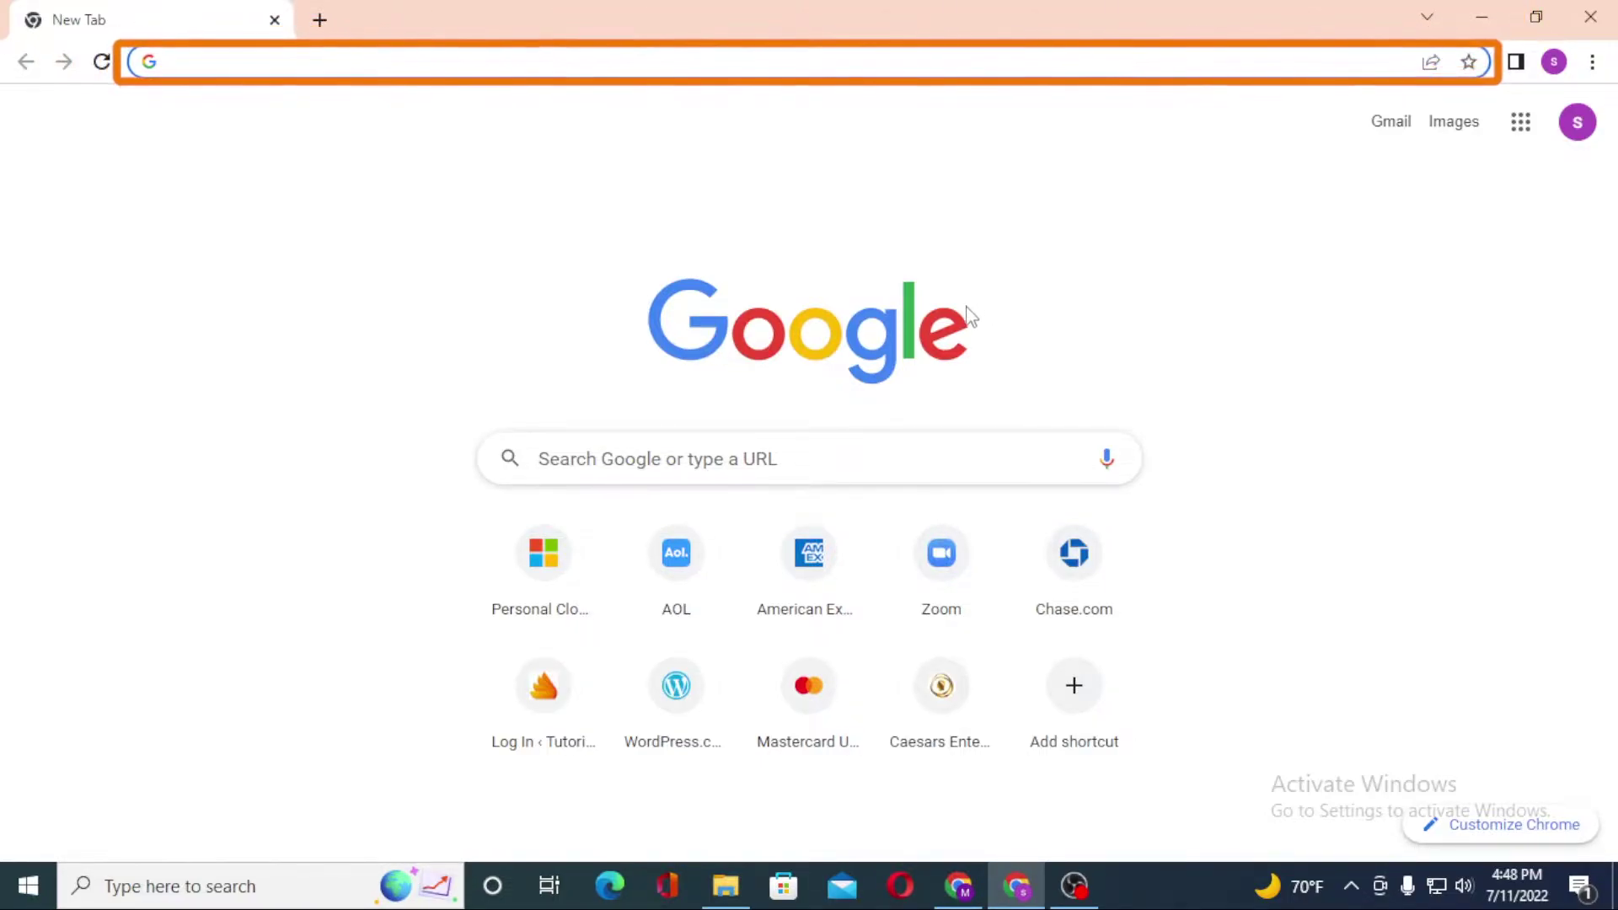
Load yahoo.com, then search Google for 'yahoo login' in a new tab.
{"action": "left_click", "coordinate": [800, 63]}
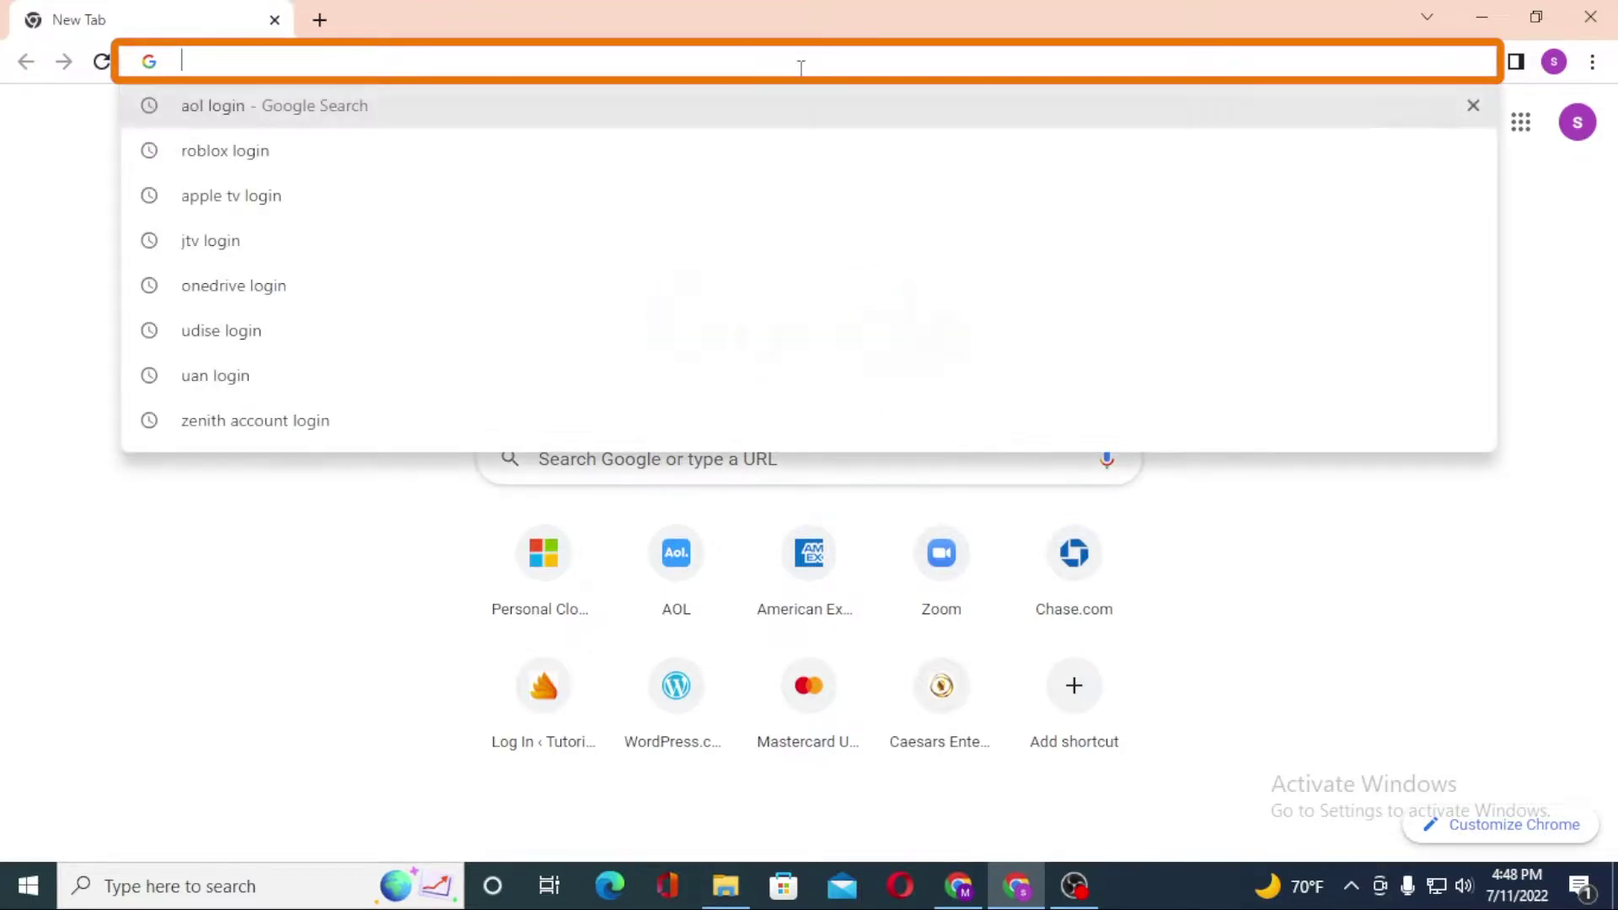
{"action": "type", "text": "yaho"}
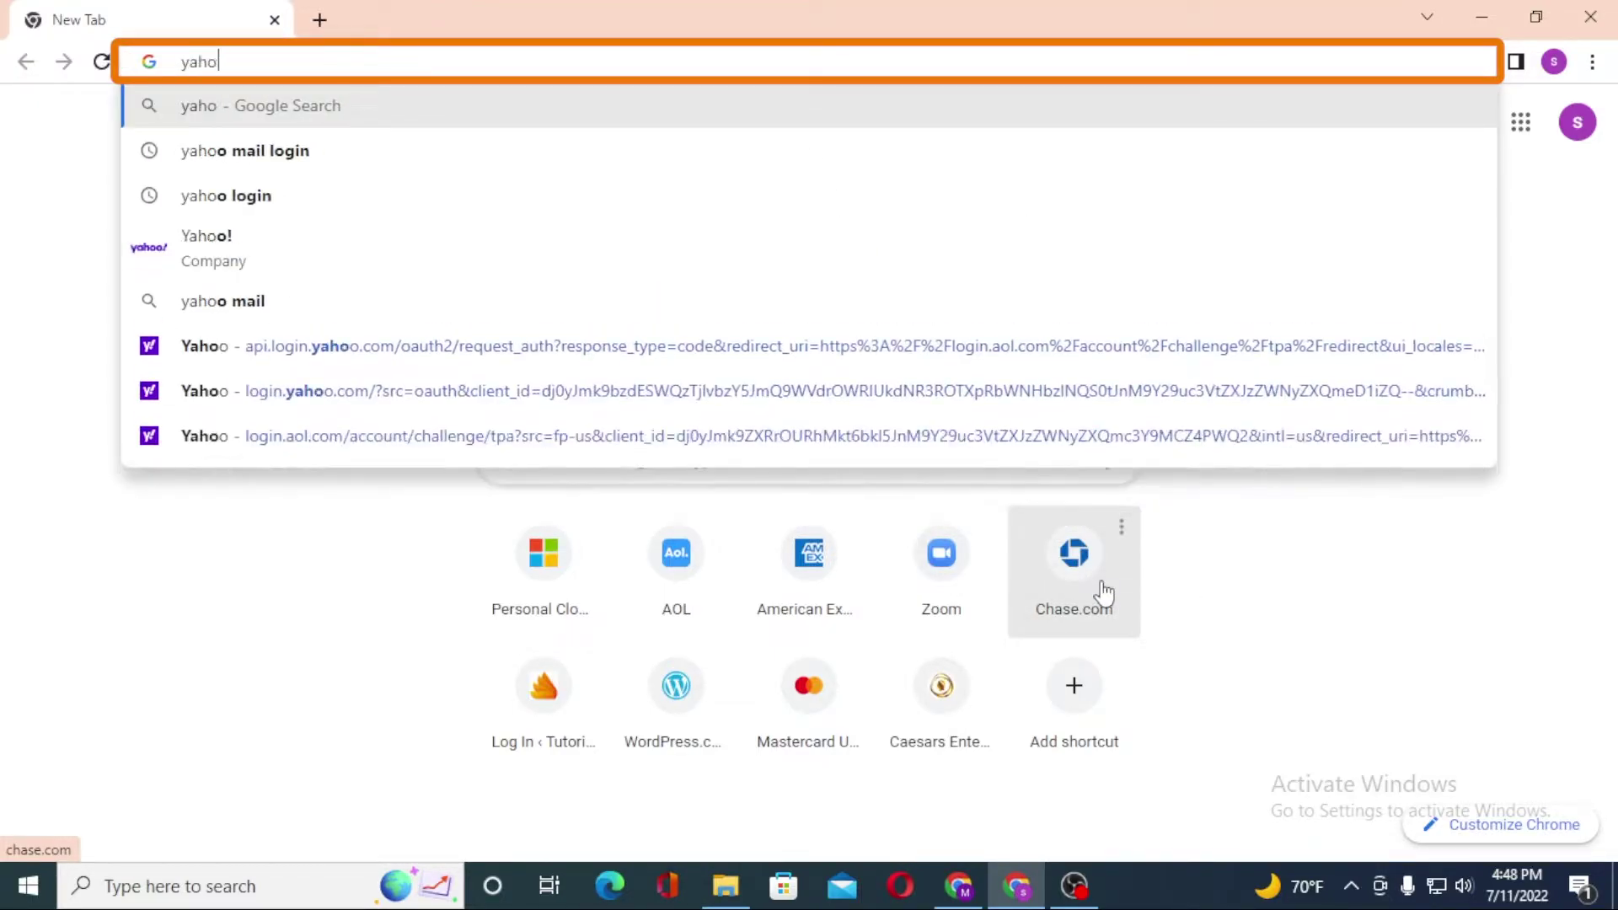
{"action": "type", "text": "o.com"}
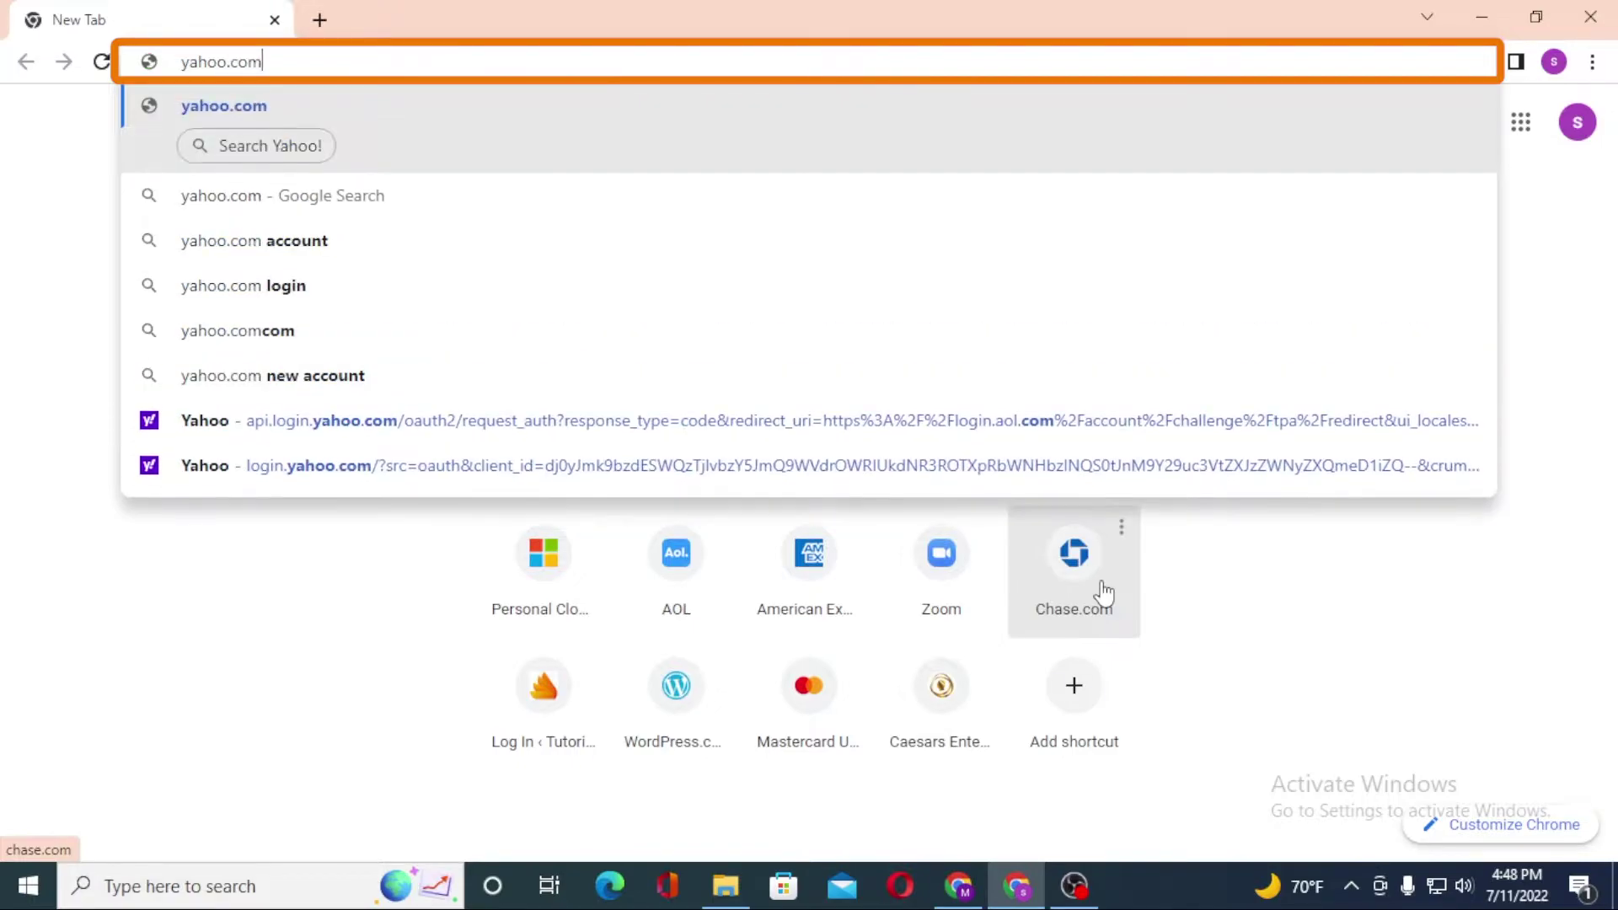
{"action": "key", "text": "Return"}
{"action": "key", "text": "ctrl+t"}
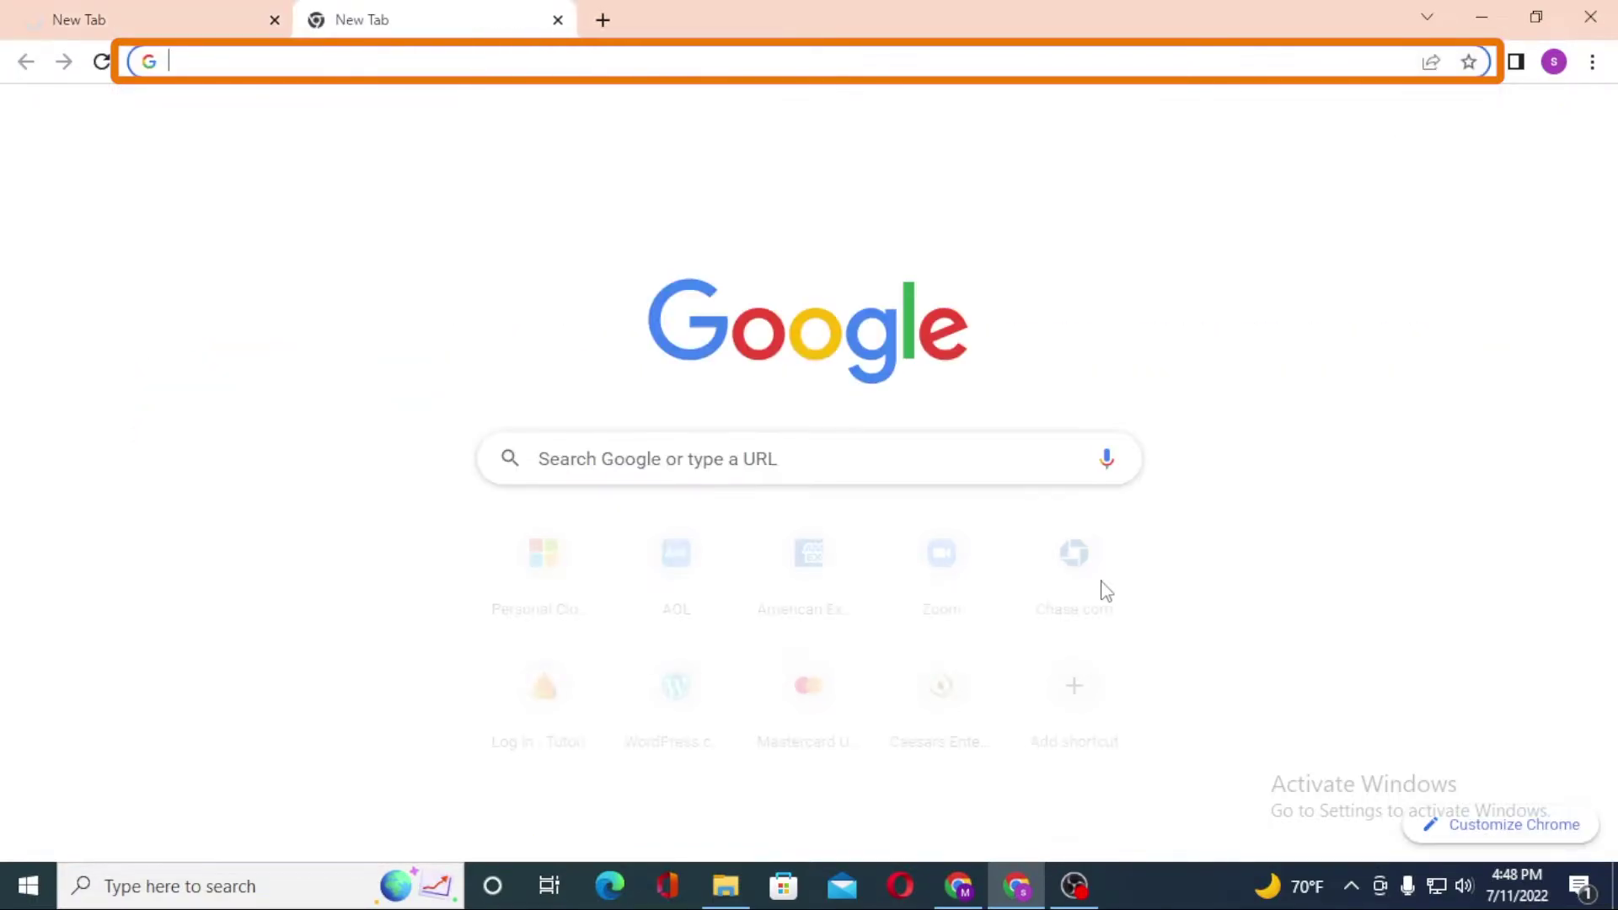
{"action": "type", "text": "yahoo log"}
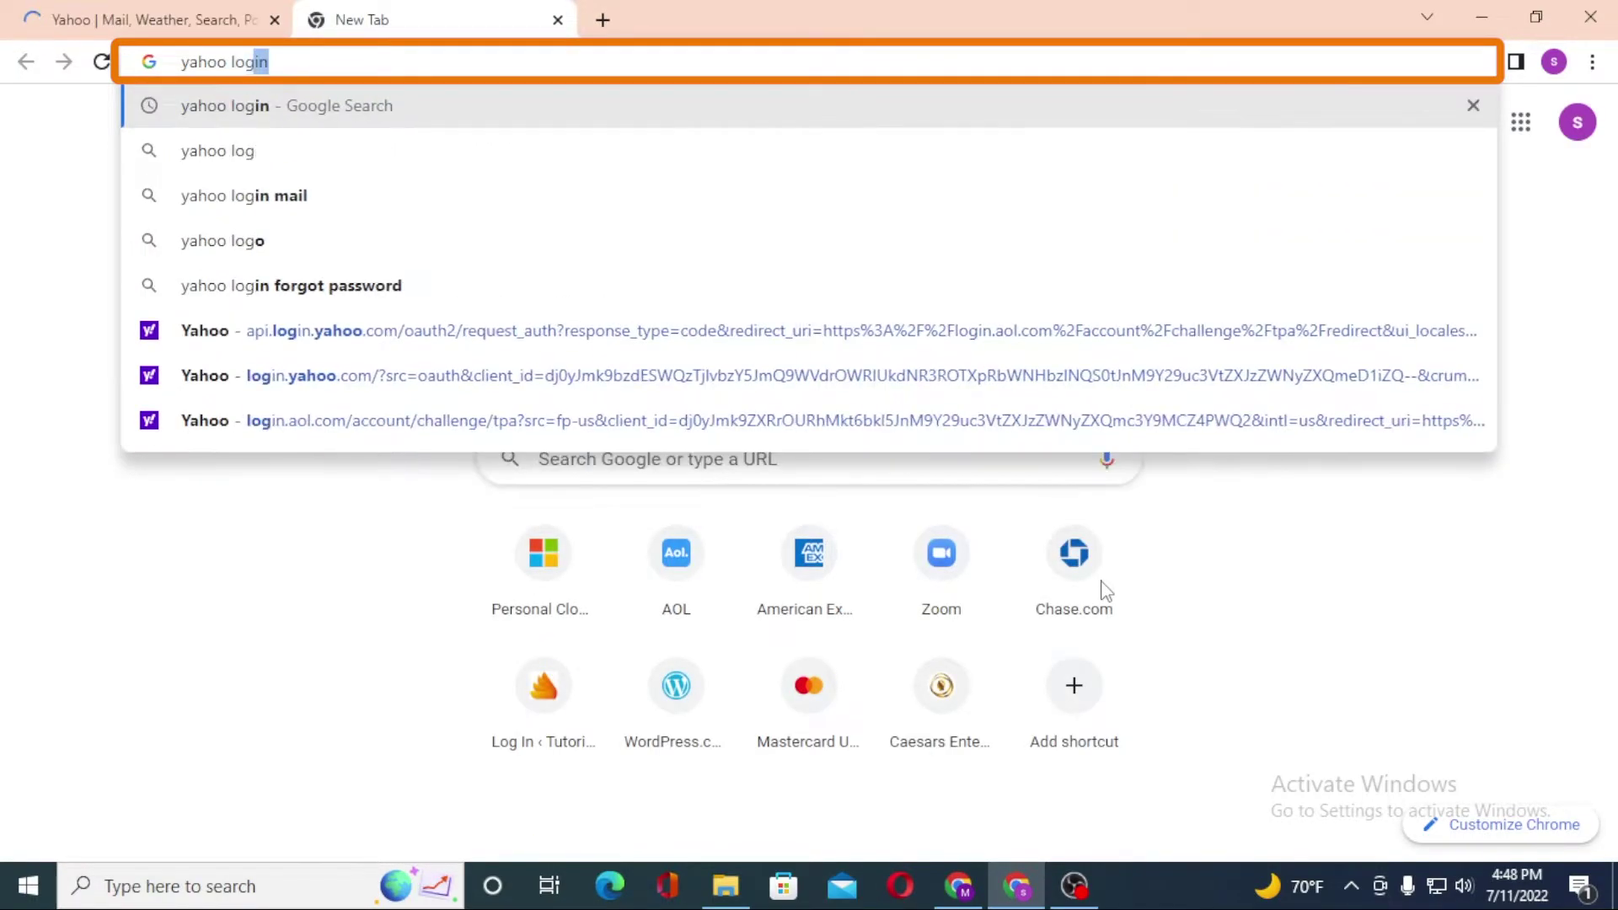
{"action": "type", "text": "in"}
{"action": "key", "text": "Return"}
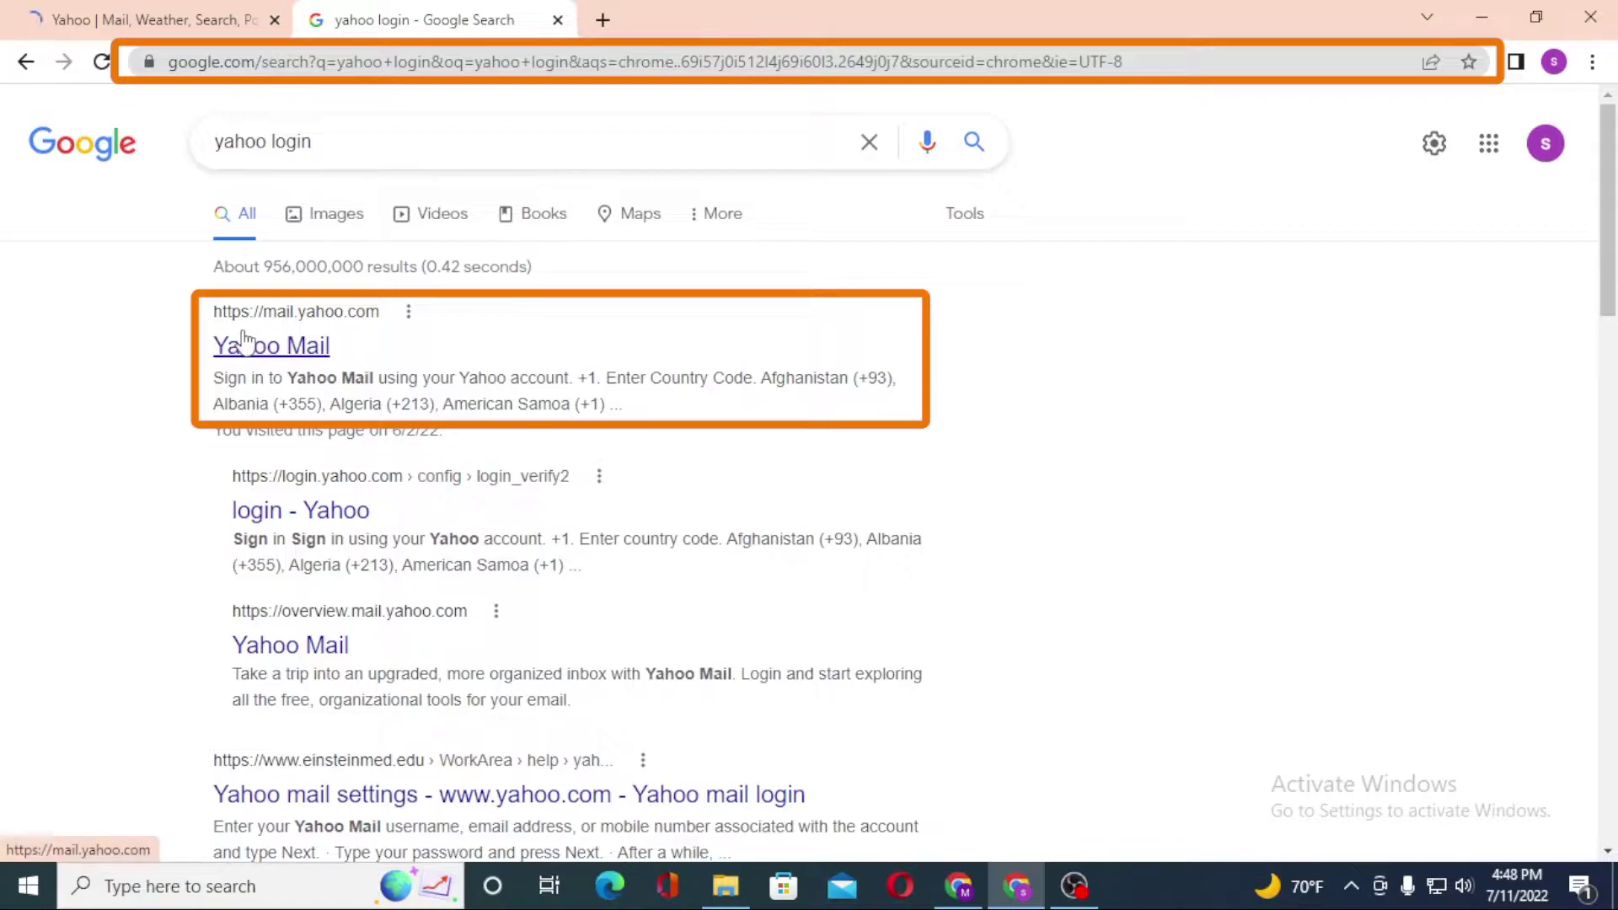
Open the Yahoo Mail result, then return to the Yahoo homepage tab.
{"action": "left_click", "coordinate": [253, 358]}
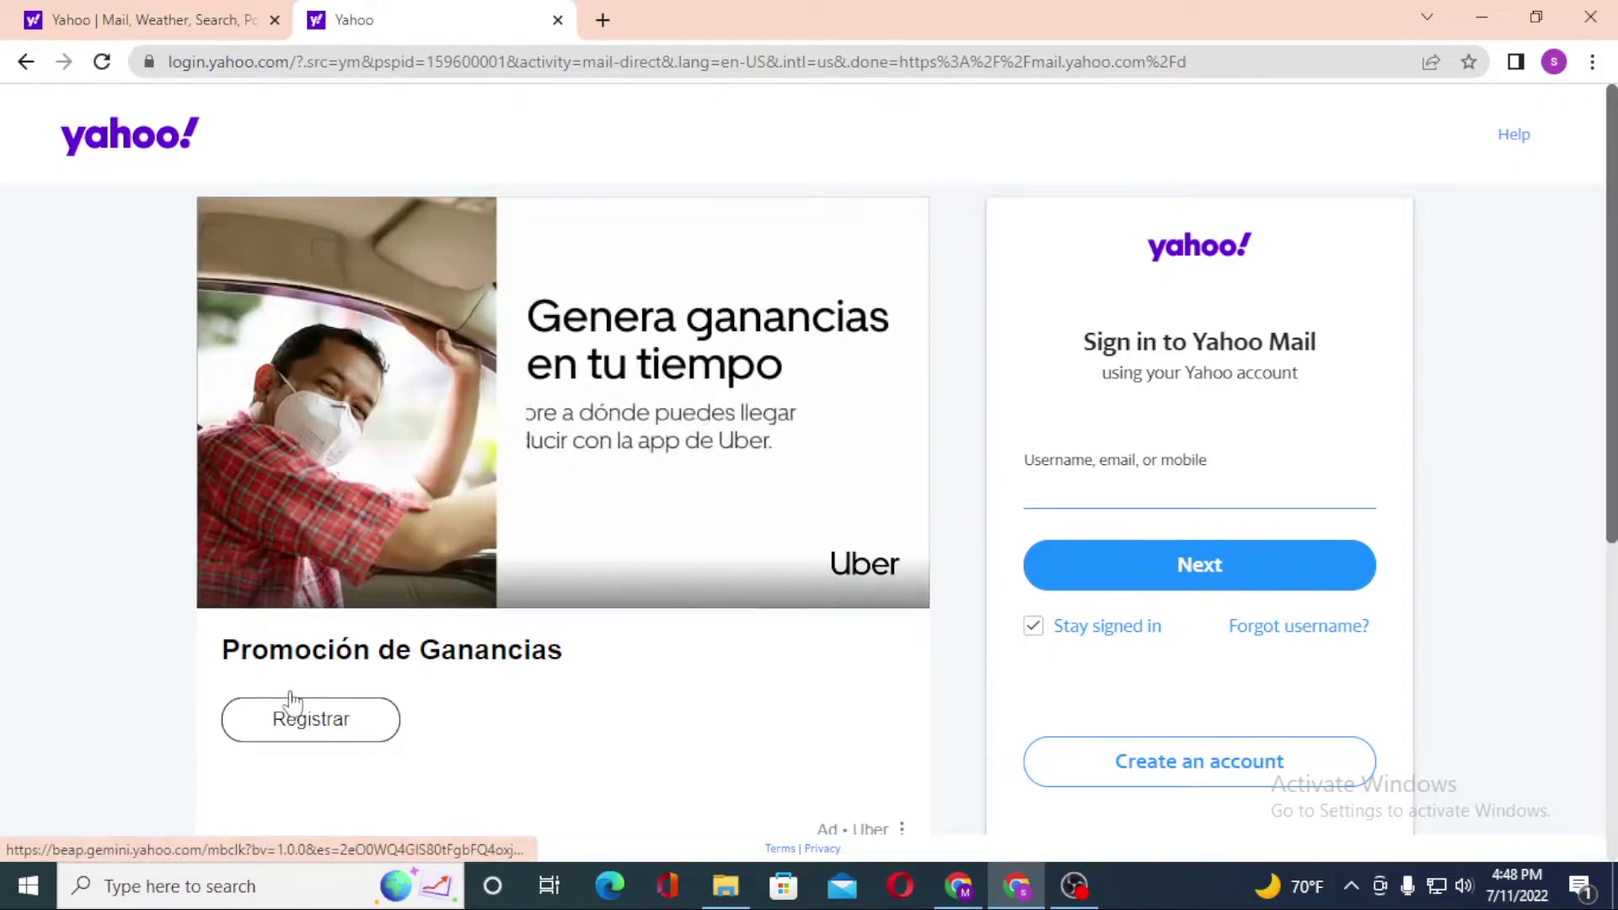
{"action": "left_click", "coordinate": [140, 10]}
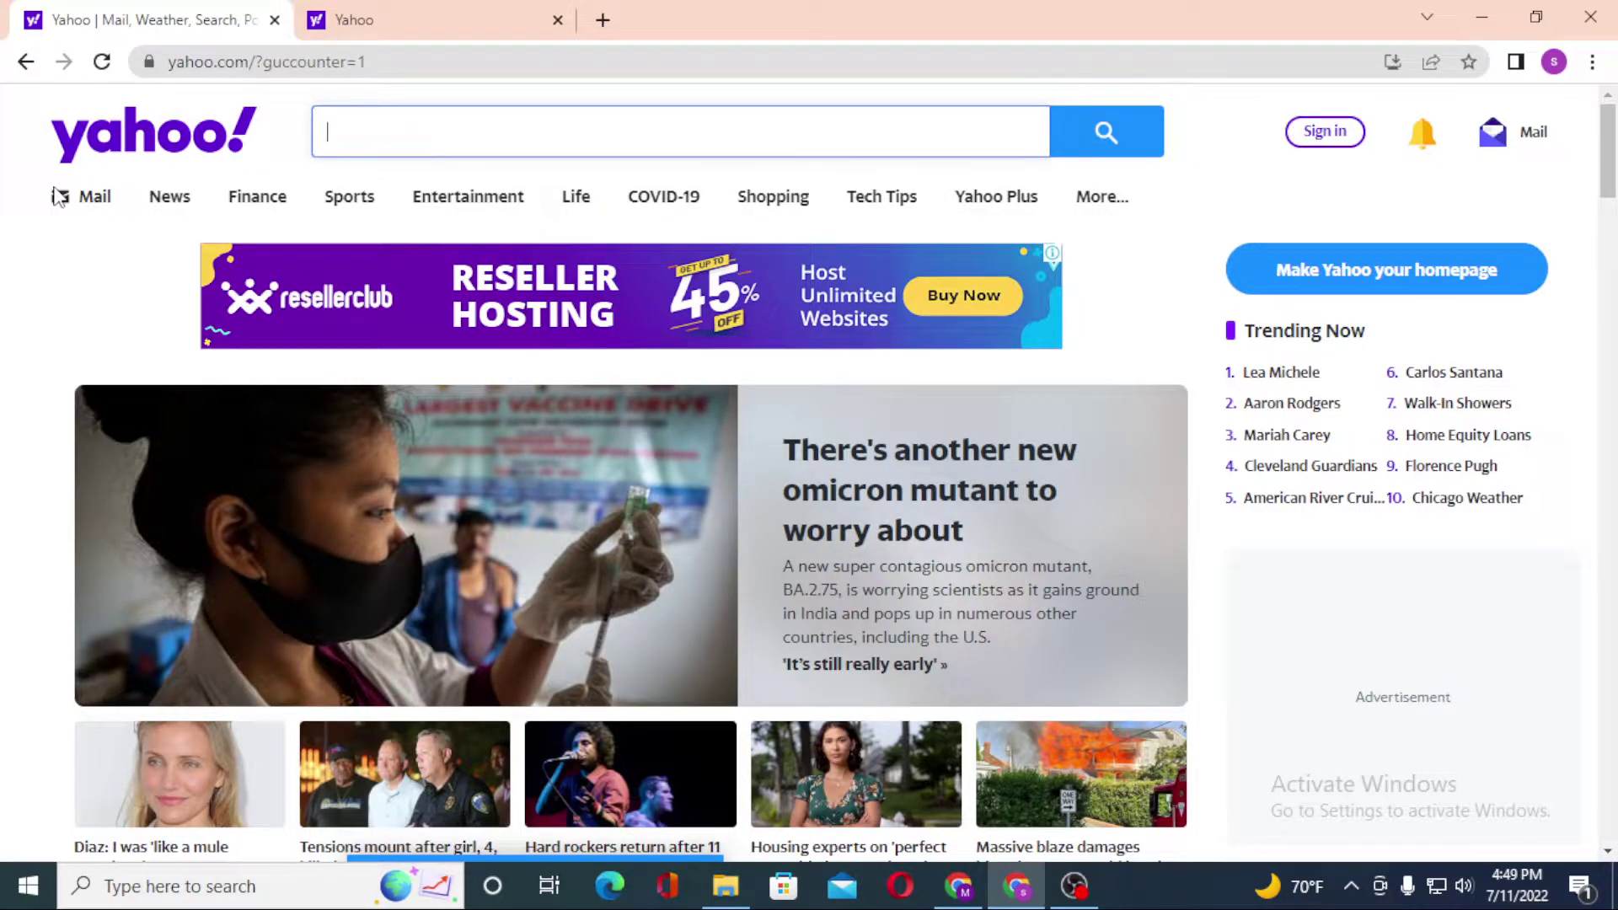
Open Yahoo sign-in, compare it with the Yahoo Mail tab, then close that tab.
{"action": "left_click", "coordinate": [1328, 132]}
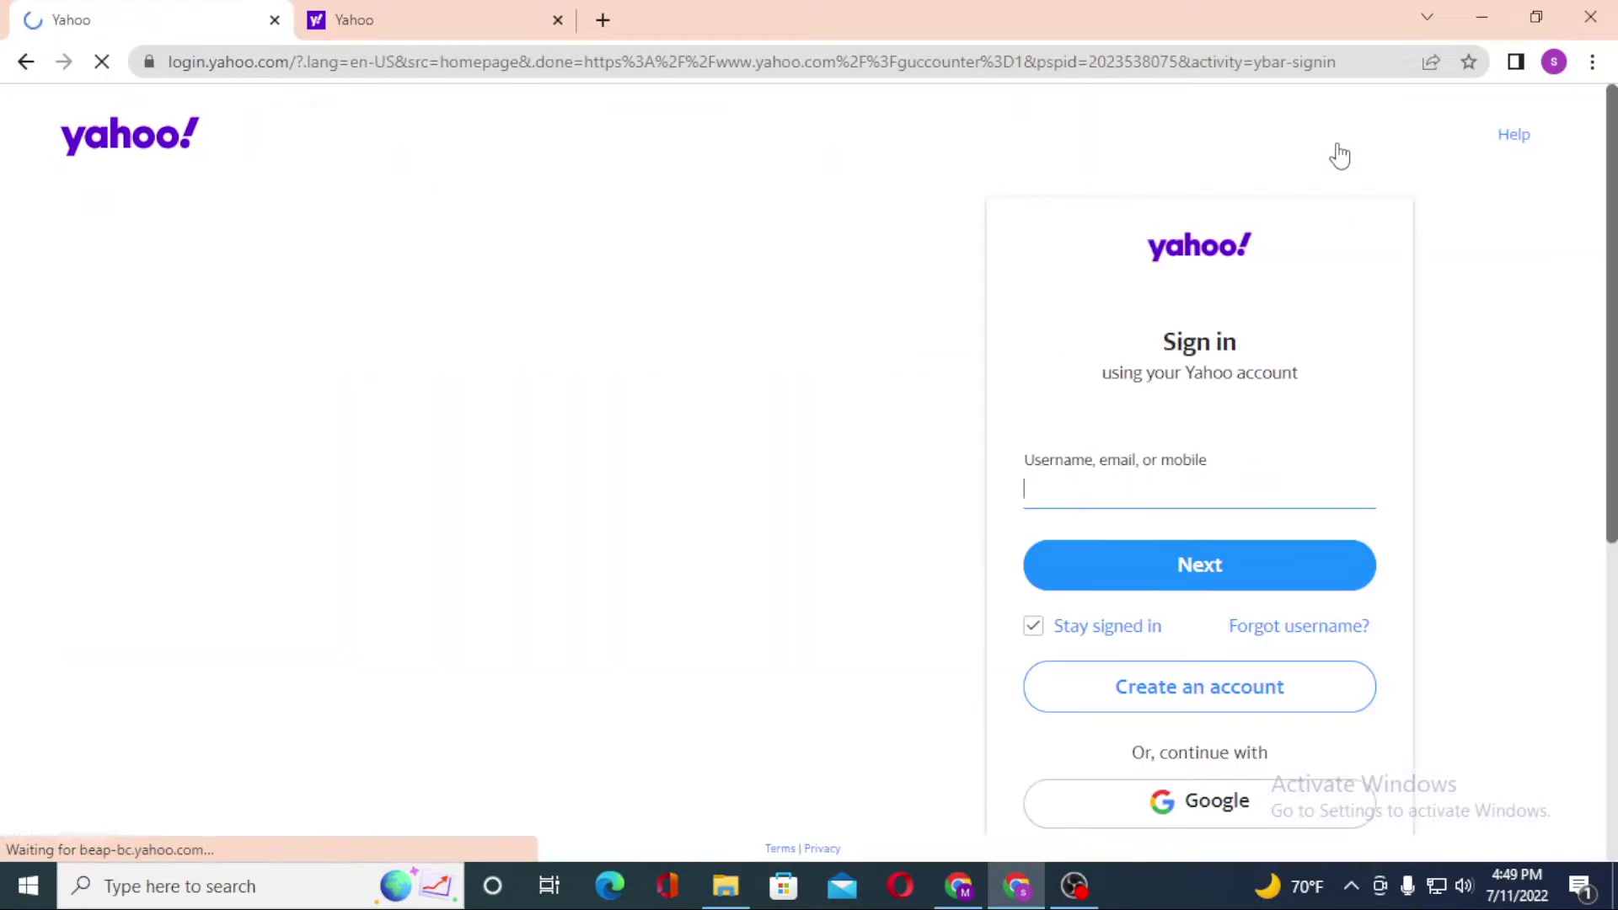
{"action": "left_click", "coordinate": [409, 10]}
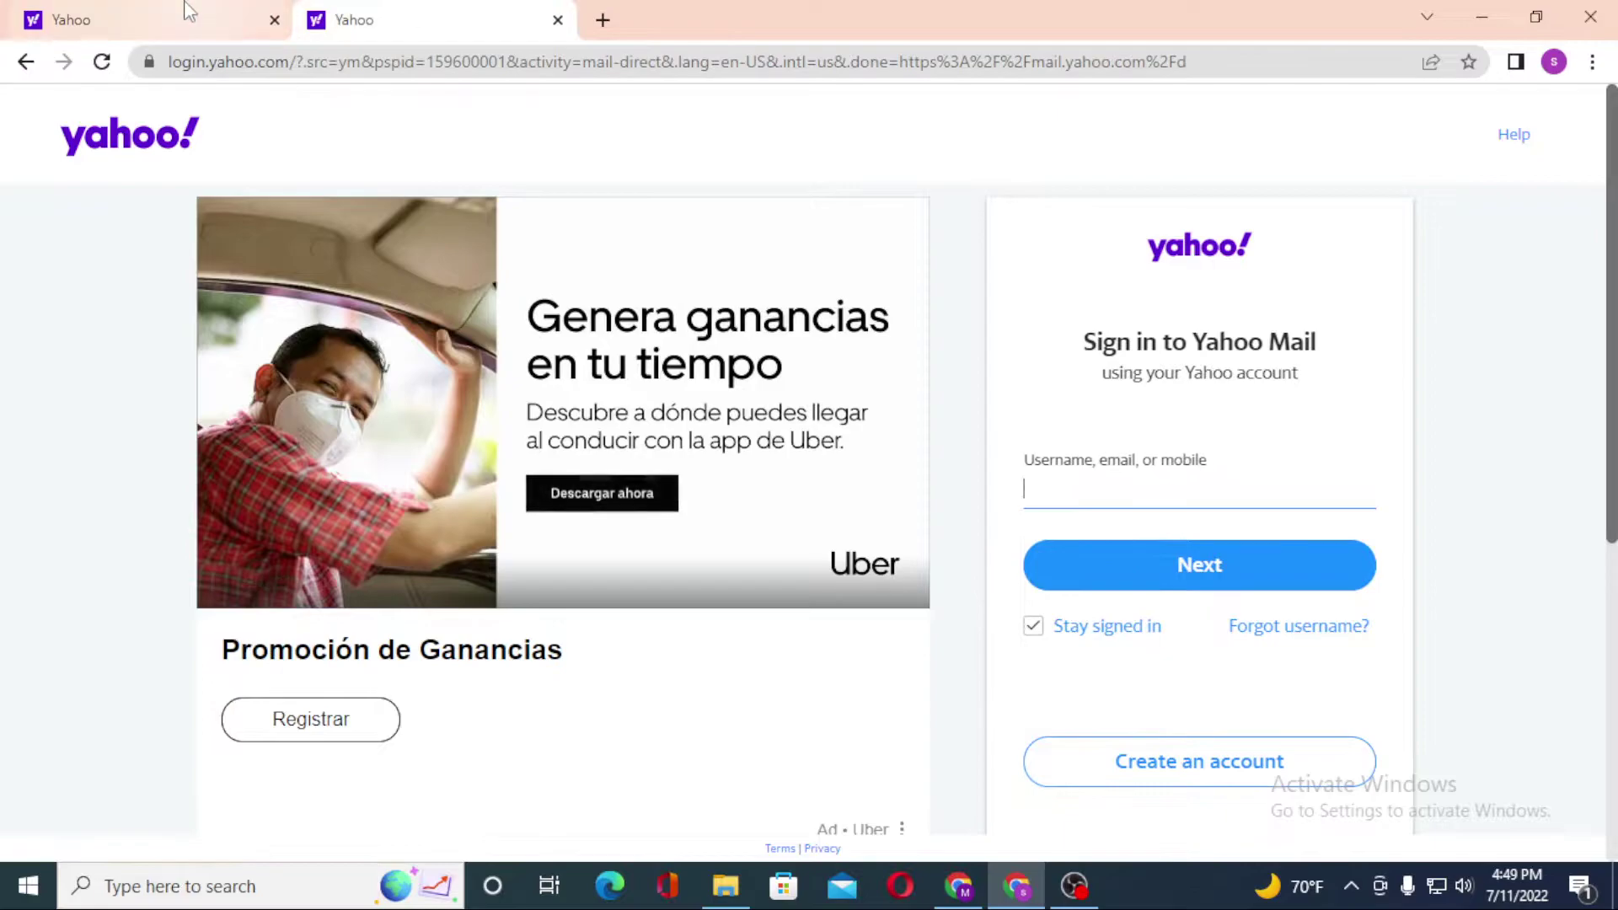
{"action": "left_click", "coordinate": [379, 13]}
{"action": "left_click", "coordinate": [206, 13]}
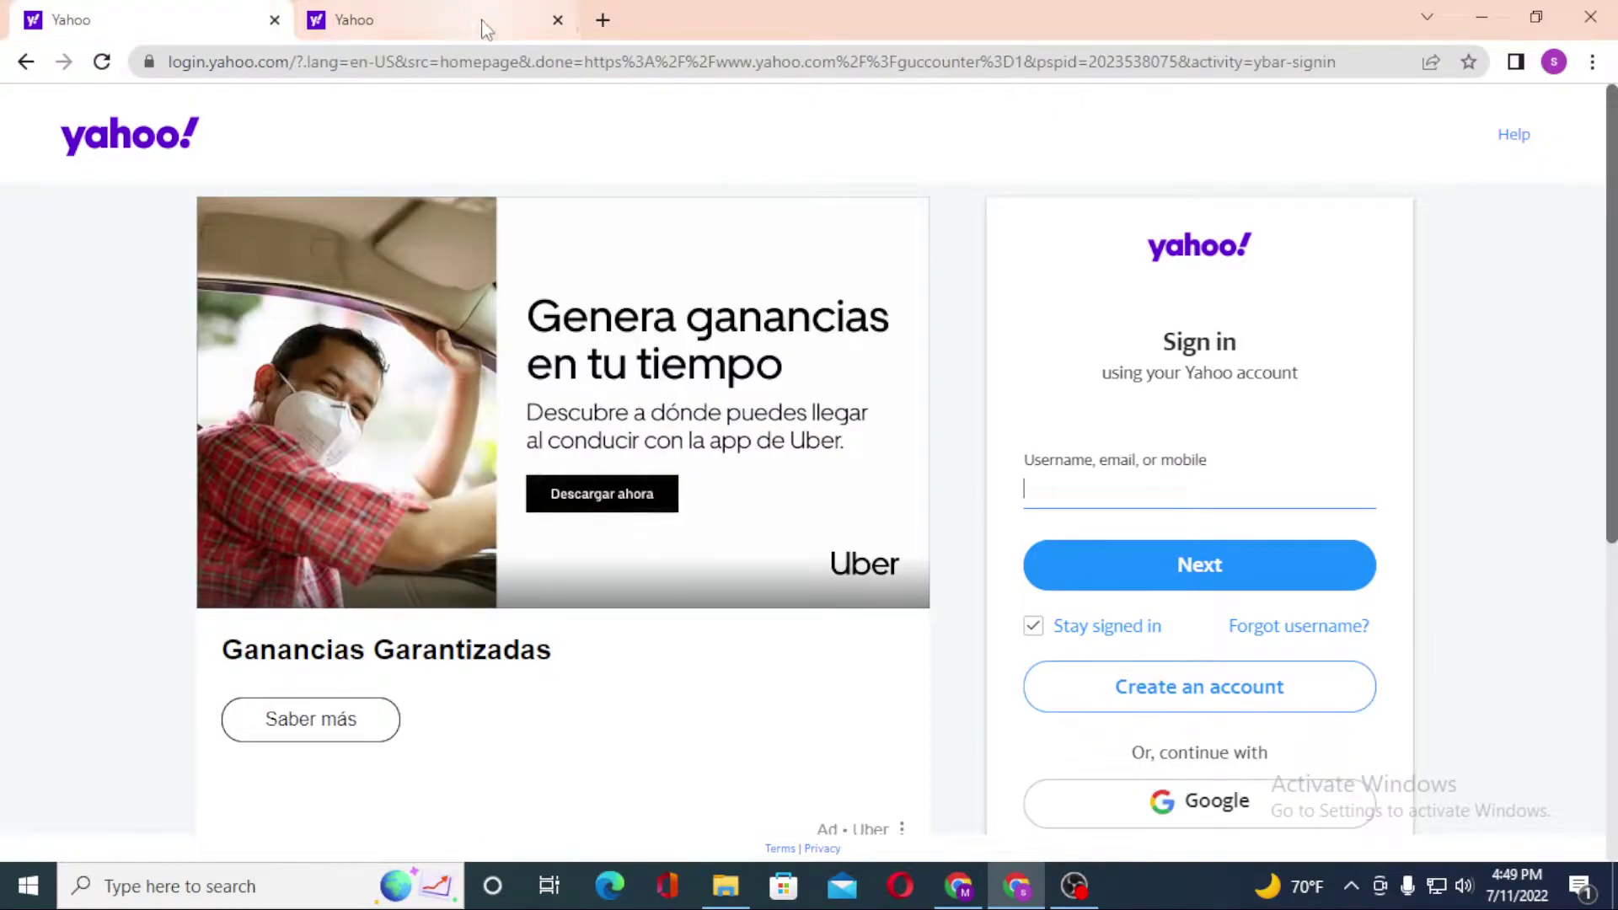
{"action": "left_click", "coordinate": [558, 20]}
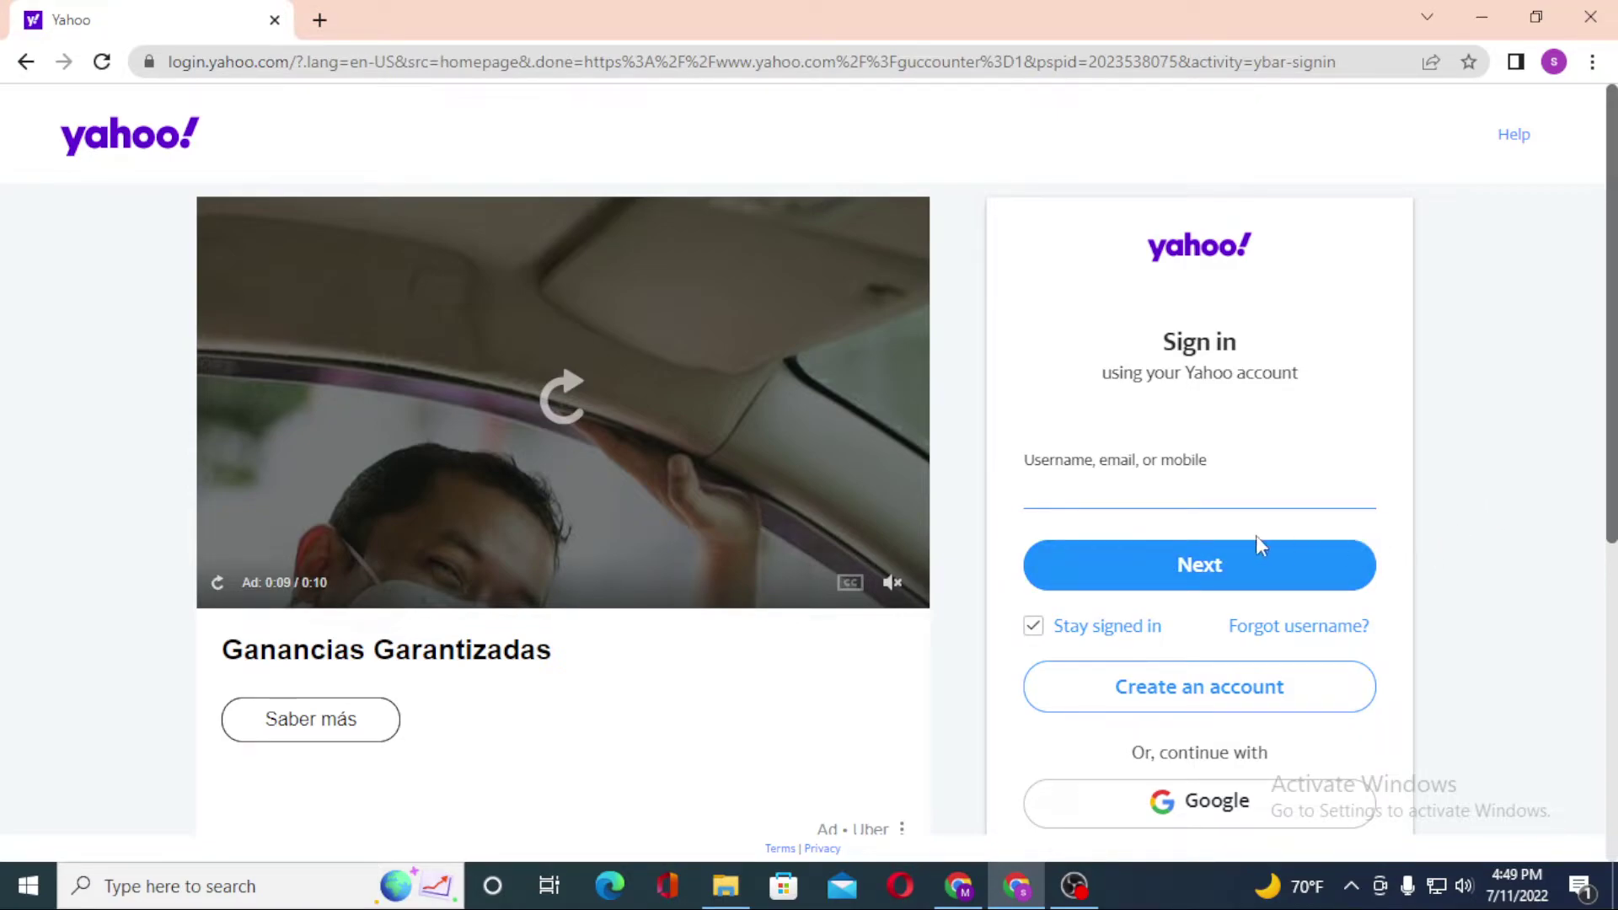
{"action": "scroll", "coordinate": [1492, 622], "scroll_direction": "down", "scroll_amount": 2}
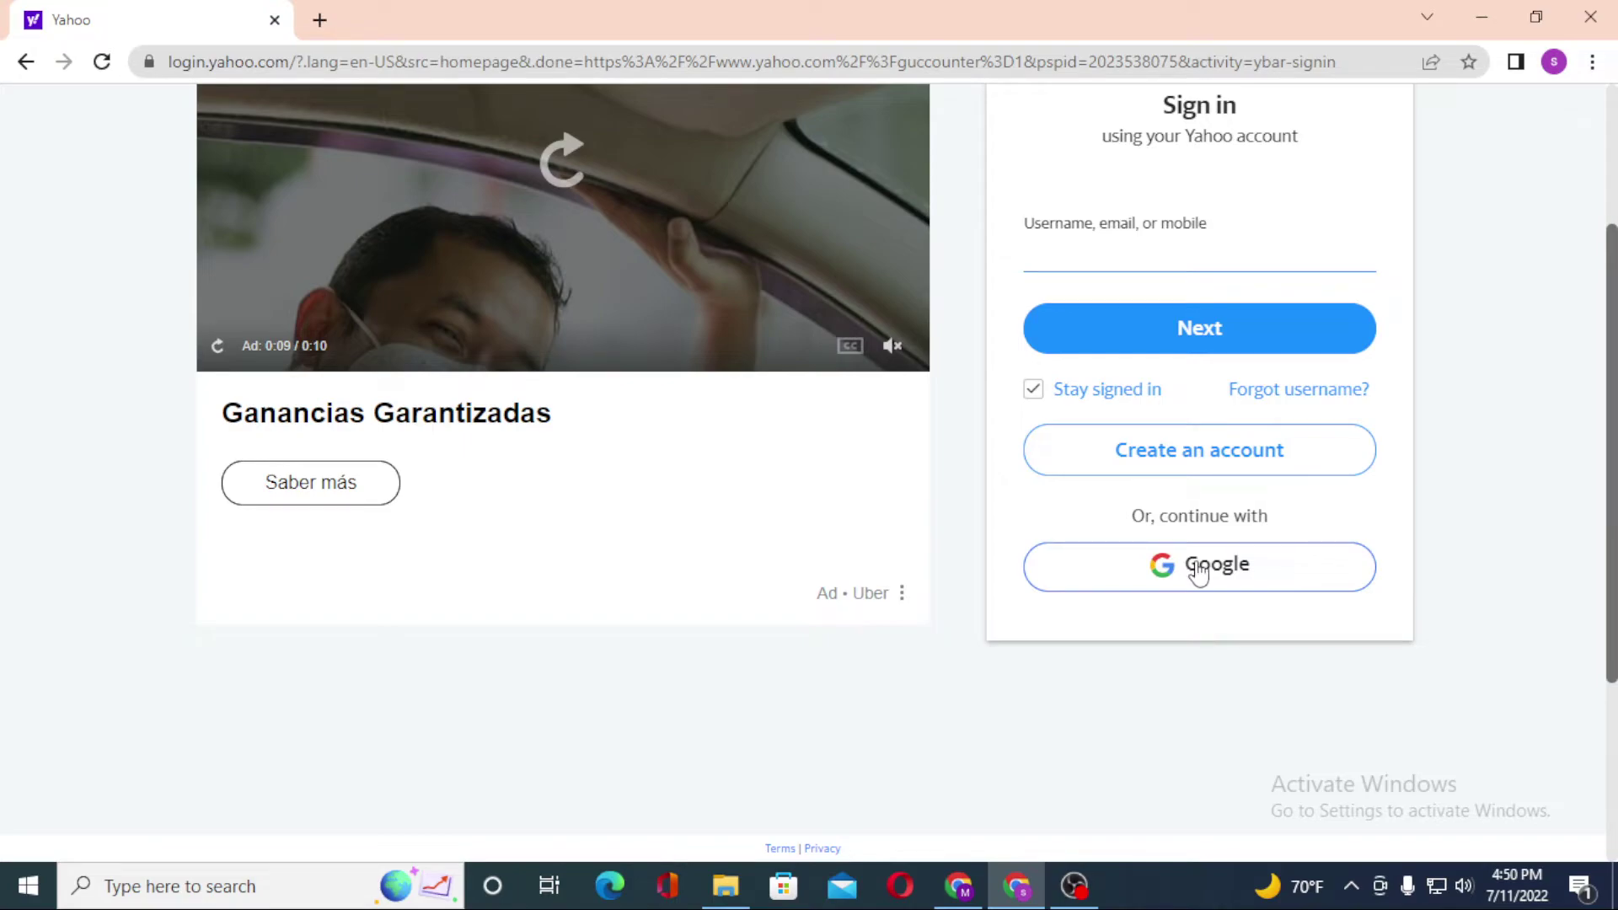
{"action": "left_click", "coordinate": [1199, 573]}
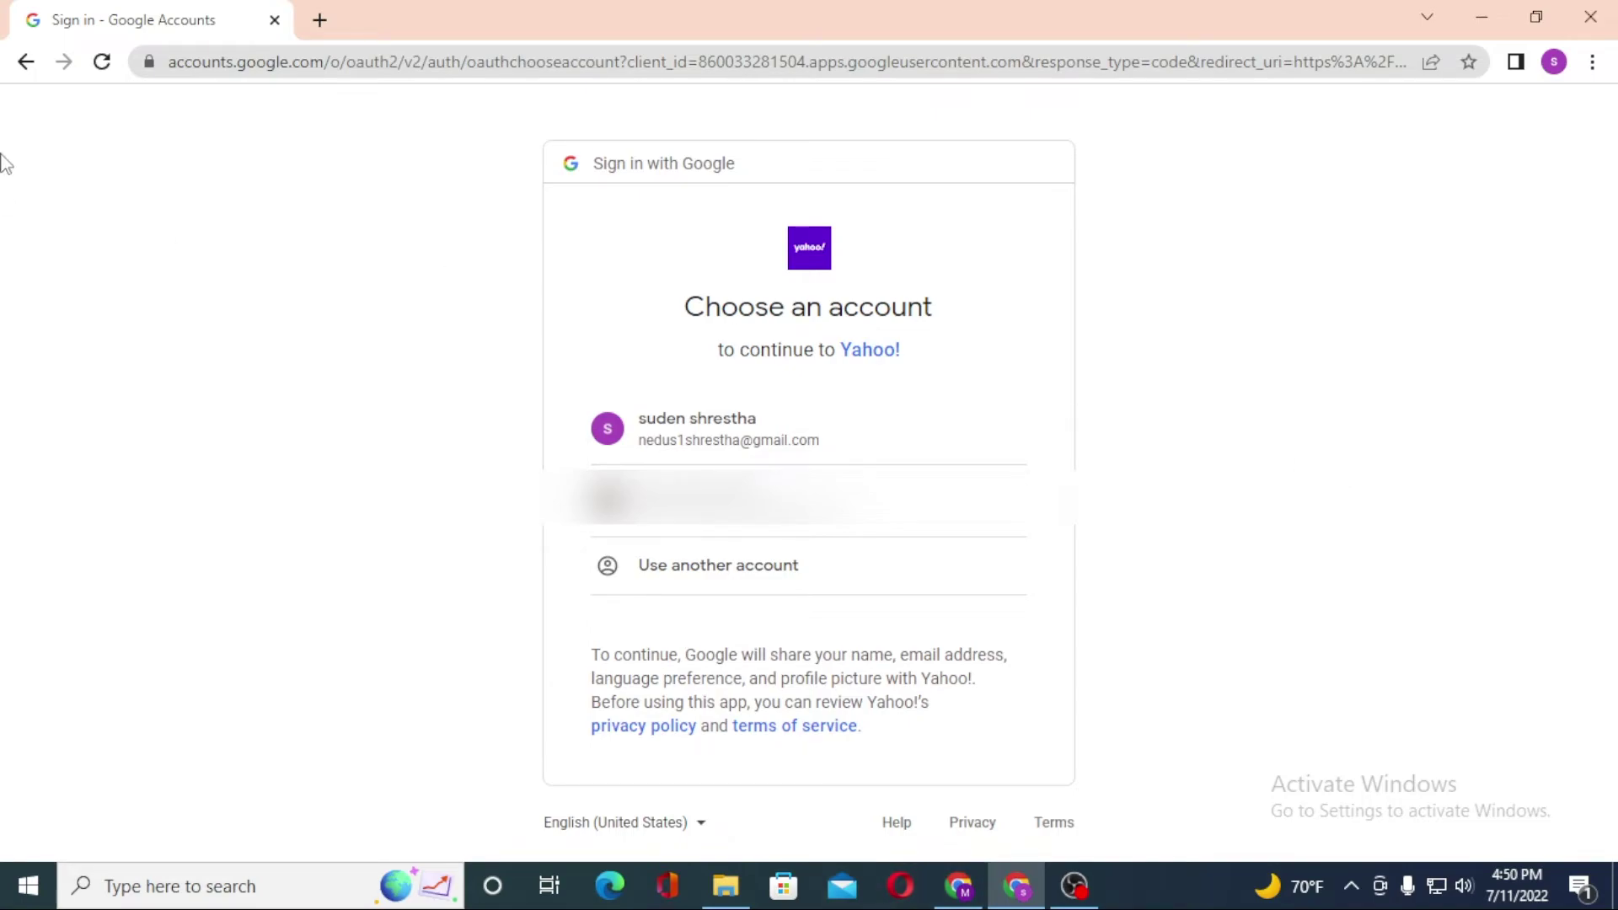
{"action": "left_click", "coordinate": [22, 63]}
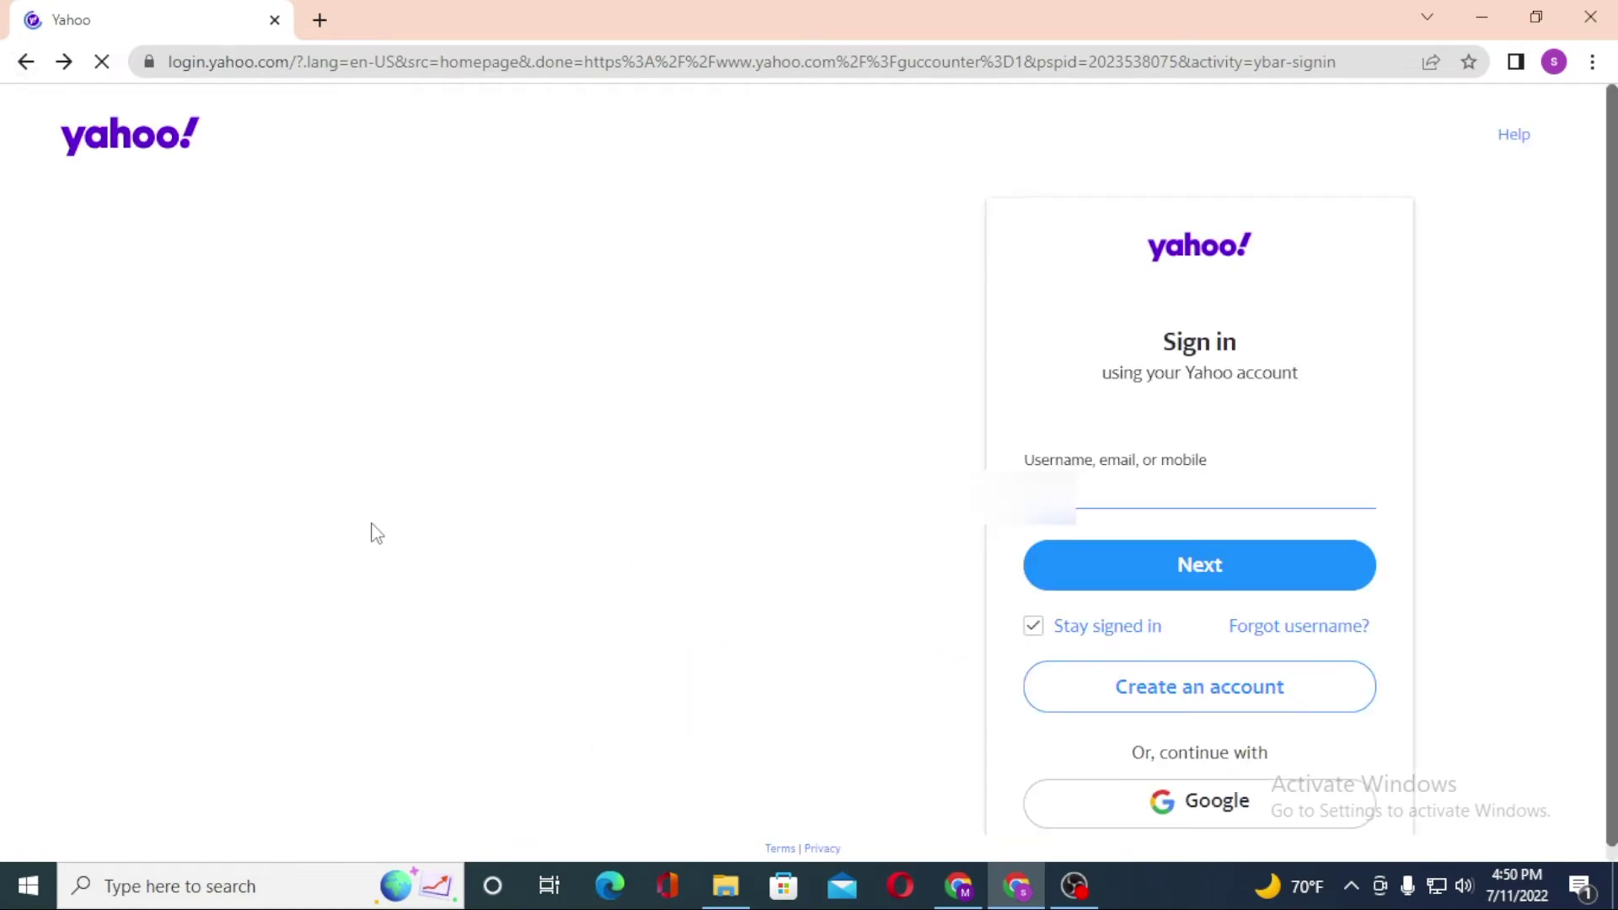